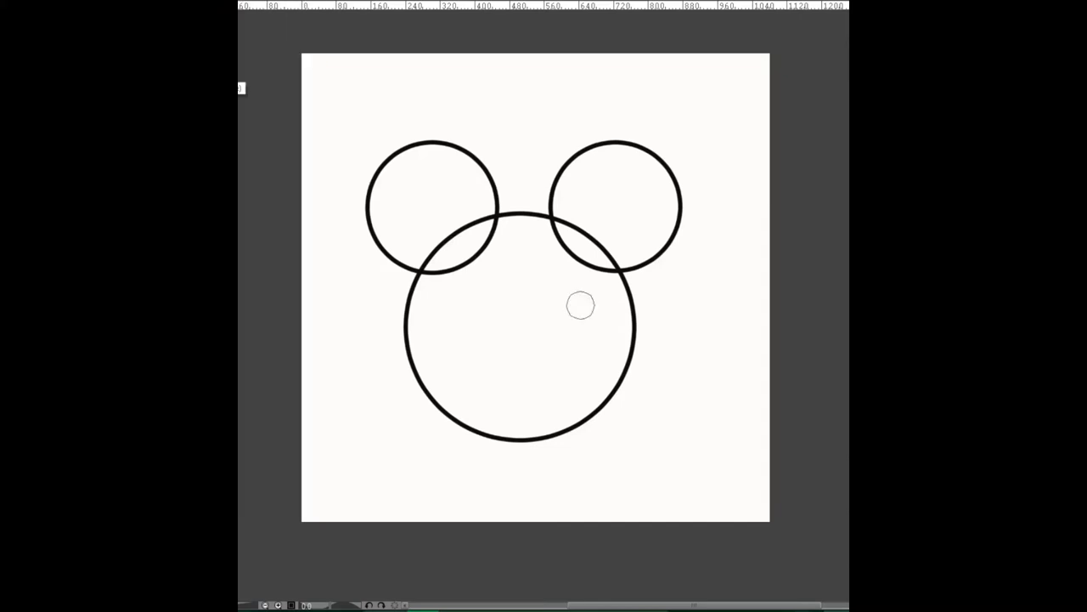
Airbrush a soft pink glow around the three-circle mouse head and erase the pink inside the circles.
mouse_move(396, 138)
mouse_down()
mouse_move(358, 173)
mouse_move(350, 218)
mouse_move(374, 279)
mouse_move(367, 273)
mouse_move(377, 343)
mouse_move(423, 437)
mouse_move(534, 446)
mouse_move(641, 325)
mouse_move(526, 449)
mouse_move(391, 350)
mouse_move(609, 380)
mouse_move(639, 159)
mouse_move(615, 147)
mouse_move(552, 163)
mouse_move(627, 258)
mouse_move(360, 196)
mouse_move(459, 161)
mouse_move(489, 201)
mouse_move(399, 143)
mouse_move(387, 307)
mouse_move(557, 447)
mouse_move(523, 151)
mouse_up()
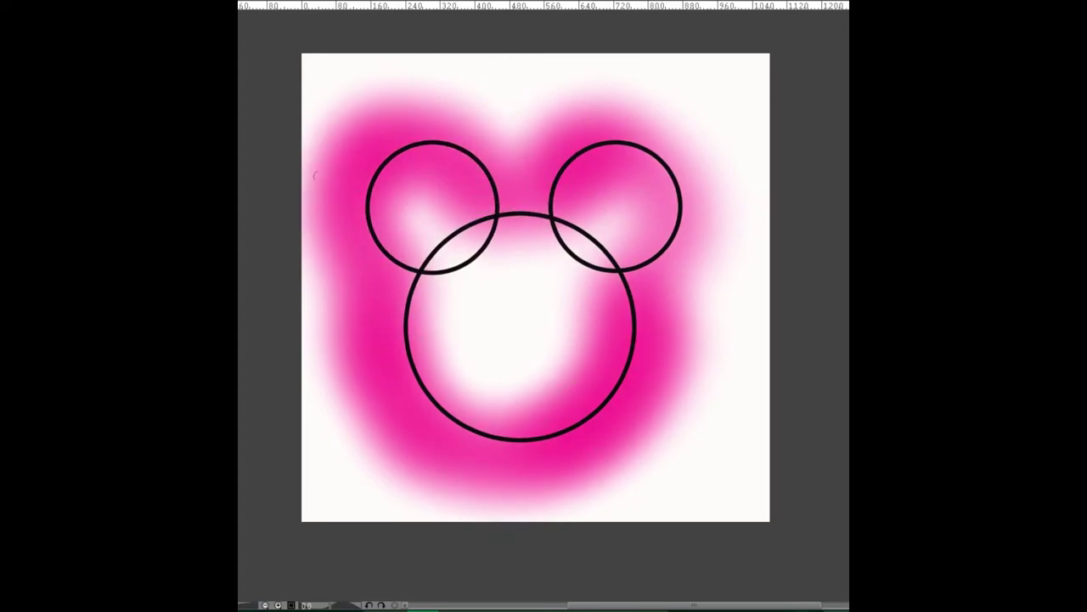
click(436, 187)
mouse_move(436, 187)
mouse_down()
mouse_move(411, 203)
mouse_move(416, 223)
mouse_move(438, 184)
mouse_move(454, 194)
mouse_move(460, 366)
mouse_move(572, 287)
mouse_move(575, 325)
mouse_move(588, 331)
mouse_move(572, 372)
mouse_move(541, 392)
mouse_move(491, 397)
mouse_move(608, 182)
mouse_move(635, 209)
mouse_move(631, 190)
mouse_move(608, 184)
mouse_move(587, 219)
mouse_move(626, 223)
mouse_move(619, 231)
mouse_move(568, 265)
mouse_move(528, 263)
mouse_move(526, 298)
mouse_up()
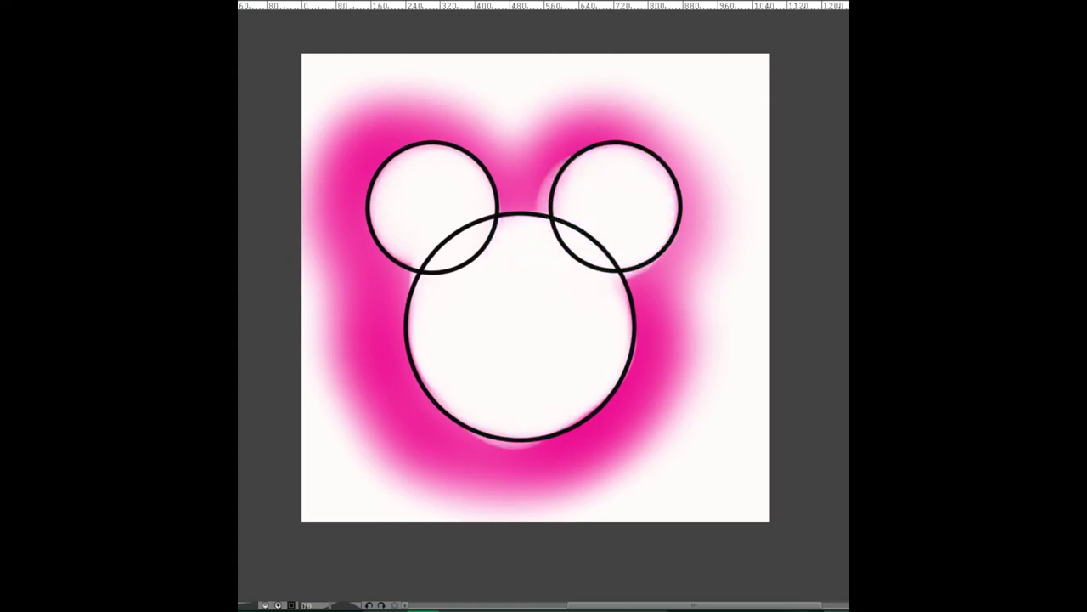
Touch up the pink glow between the ears, beside the right ear and under the chin.
mouse_move(526, 196)
mouse_down()
mouse_move(541, 157)
mouse_move(526, 185)
mouse_move(536, 193)
mouse_move(592, 117)
mouse_move(678, 138)
mouse_move(693, 201)
mouse_move(694, 165)
mouse_move(688, 289)
mouse_up()
mouse_move(473, 424)
mouse_down()
mouse_move(513, 456)
mouse_move(539, 450)
mouse_move(479, 435)
mouse_up()
mouse_move(632, 270)
mouse_down()
mouse_move(628, 254)
mouse_move(654, 255)
mouse_up()
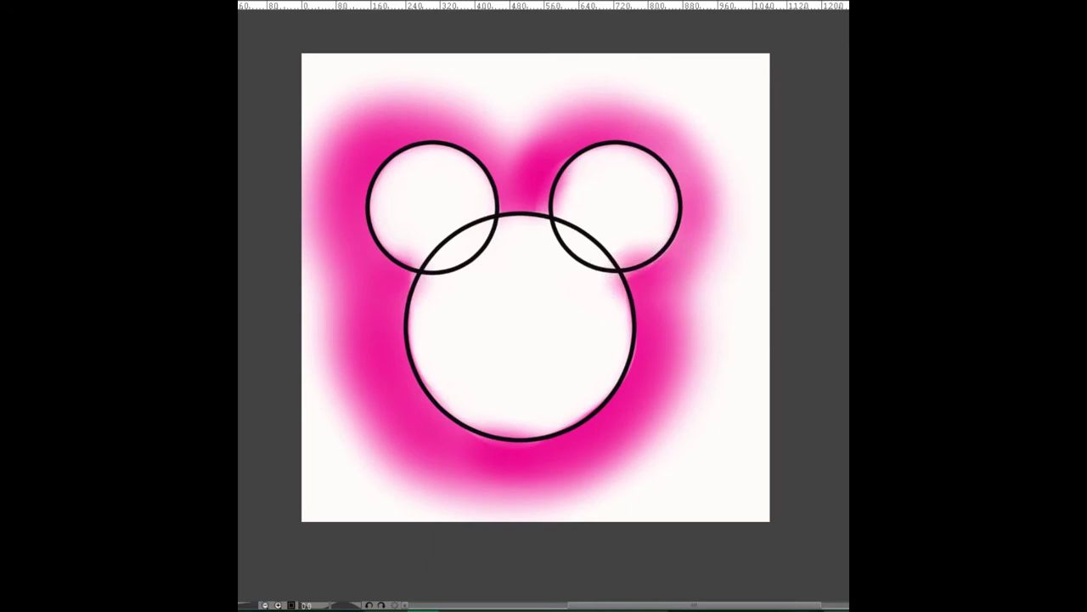
Paint soft white along the ears and head outline, covering the leftover pink inside, with the black guide circles hidden.
click(246, 71)
mouse_move(391, 155)
mouse_down()
mouse_move(372, 202)
mouse_move(391, 254)
mouse_move(414, 270)
mouse_move(367, 218)
mouse_move(377, 170)
mouse_move(371, 193)
mouse_move(401, 151)
mouse_move(455, 149)
mouse_move(447, 141)
mouse_move(472, 153)
mouse_move(498, 208)
mouse_move(526, 209)
mouse_move(558, 184)
mouse_move(544, 209)
mouse_move(559, 200)
mouse_move(564, 161)
mouse_move(630, 142)
mouse_up()
mouse_move(617, 269)
mouse_down()
mouse_move(659, 237)
mouse_move(649, 264)
mouse_move(679, 211)
mouse_up()
mouse_move(615, 143)
mouse_down()
mouse_move(665, 162)
mouse_move(676, 225)
mouse_up()
drag(626, 252, 633, 252)
mouse_move(616, 286)
mouse_down()
mouse_move(629, 322)
mouse_move(599, 408)
mouse_move(630, 357)
mouse_move(633, 302)
mouse_move(619, 387)
mouse_move(571, 430)
mouse_up()
mouse_move(409, 277)
mouse_down()
mouse_move(413, 368)
mouse_move(407, 343)
mouse_move(446, 412)
mouse_move(521, 438)
mouse_move(508, 436)
mouse_move(597, 408)
mouse_up()
drag(619, 284, 621, 321)
drag(485, 421, 531, 427)
mouse_move(421, 293)
mouse_down()
mouse_move(419, 281)
mouse_move(418, 391)
mouse_move(471, 435)
mouse_move(520, 442)
mouse_up()
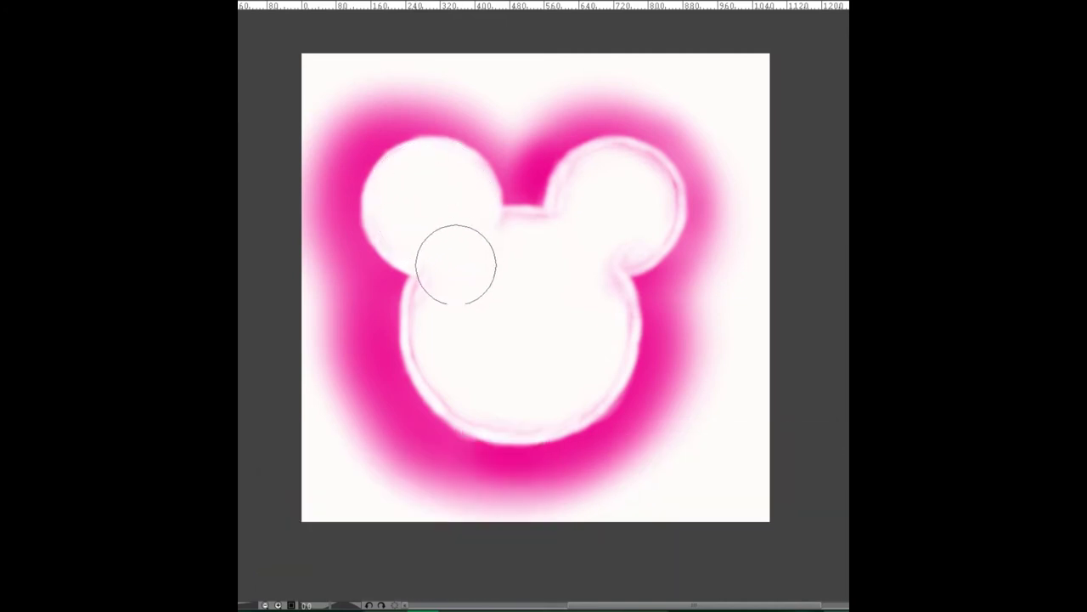
mouse_move(578, 378)
mouse_down()
mouse_move(593, 265)
mouse_move(609, 246)
mouse_move(622, 182)
mouse_move(642, 217)
mouse_move(642, 187)
mouse_move(595, 182)
mouse_up()
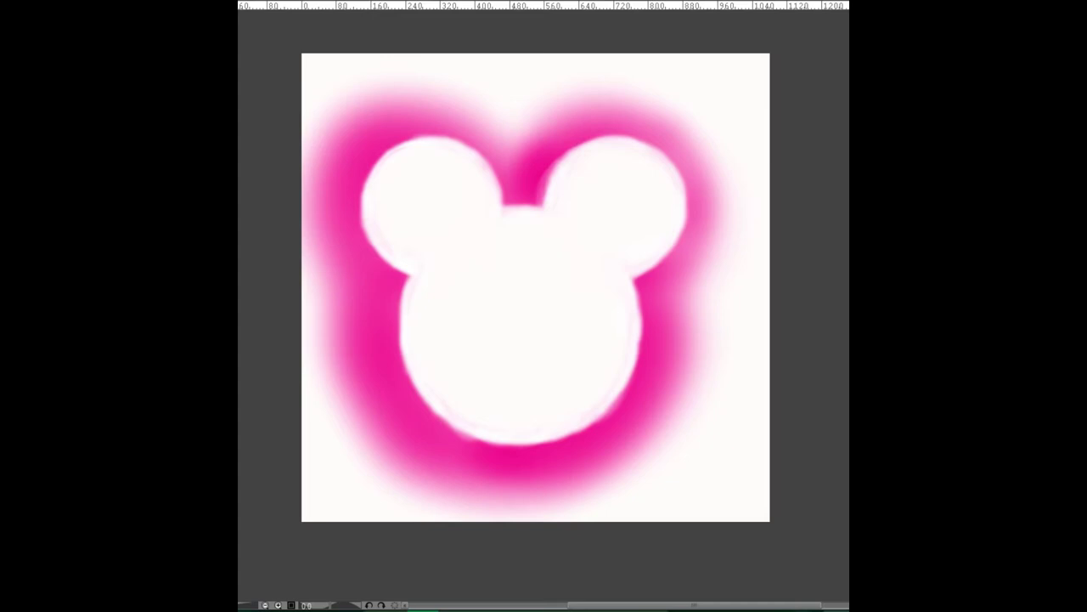
Add the text "if you can" over the mouse head, reduce its size and place it below the gap between the ears.
click(408, 220)
text(if you ca)
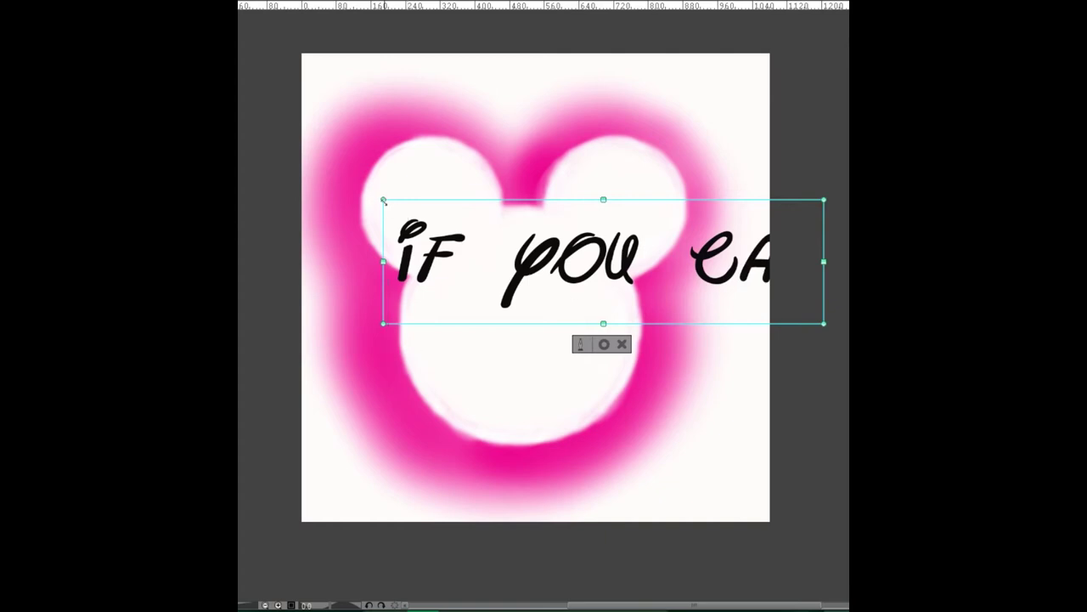
drag(383, 199, 306, 138)
key(ctrl+a)
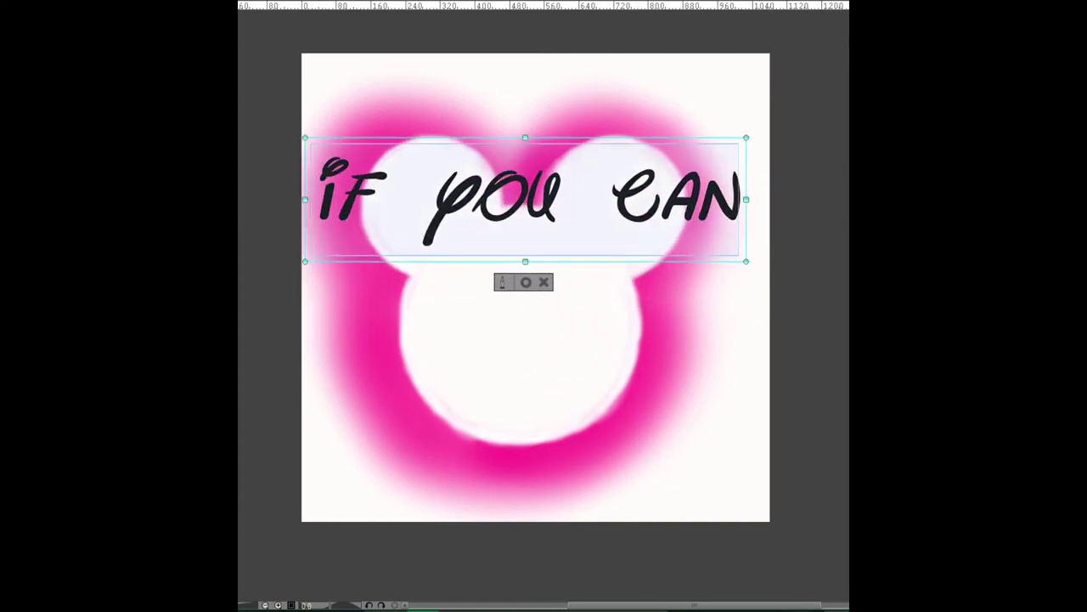
drag(476, 199, 481, 199)
drag(481, 162, 606, 175)
mouse_move(517, 273)
mouse_down()
mouse_move(524, 339)
mouse_move(534, 276)
mouse_up()
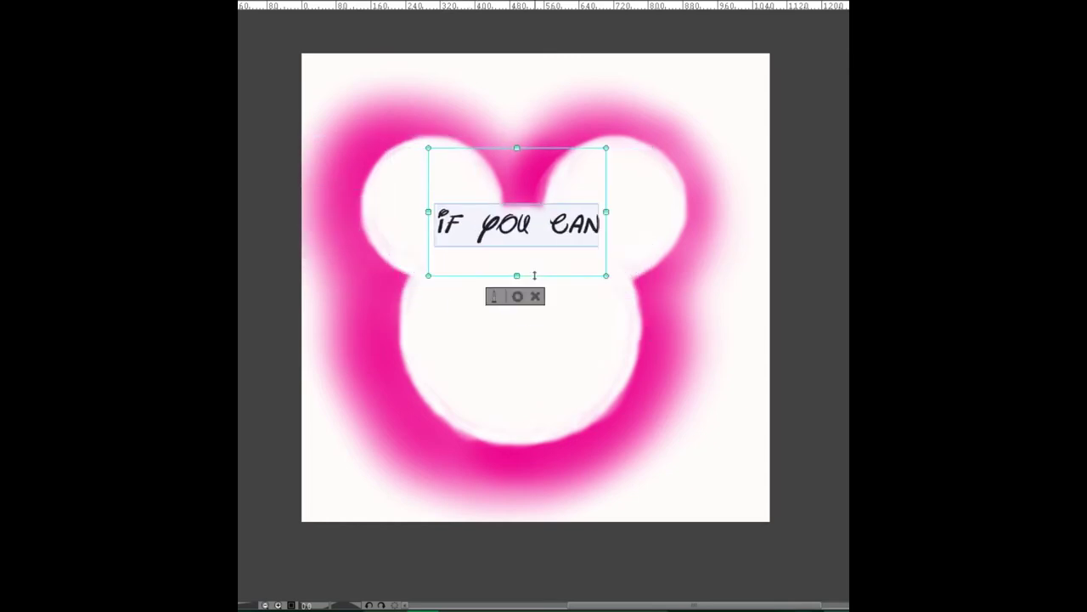
Extend the text with "dream it", give the whole line one small size and centre it across the head.
click(596, 225)
text(dream it)
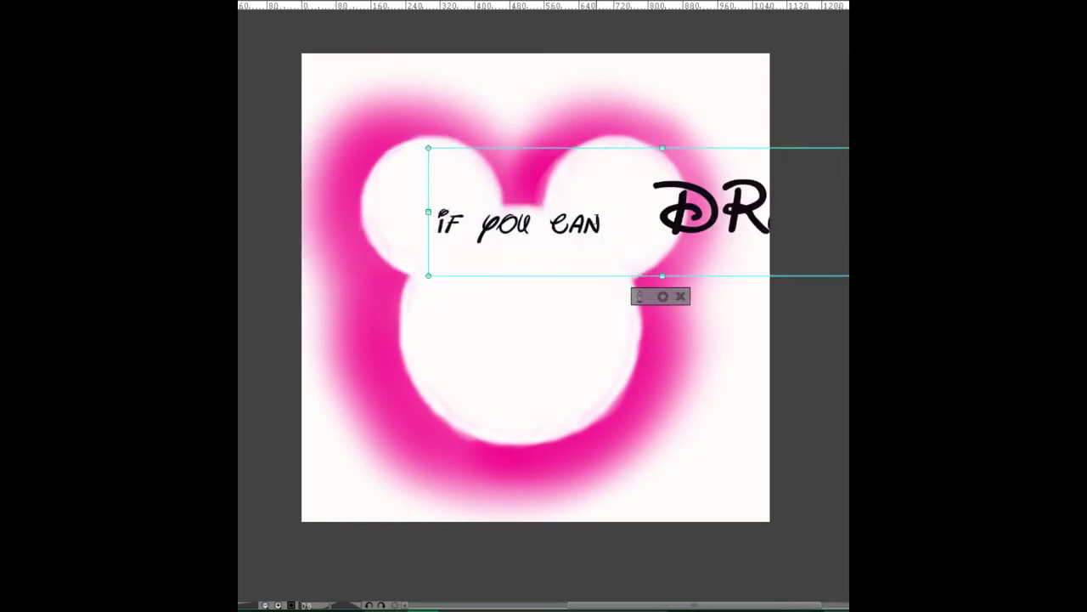
key(ctrl+a)
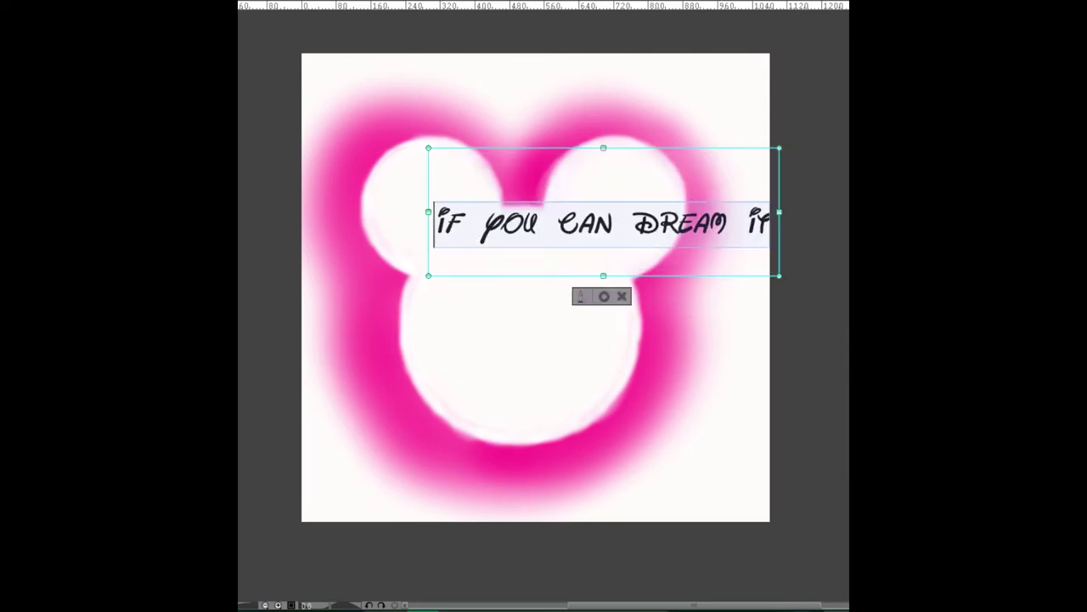
drag(432, 159, 348, 178)
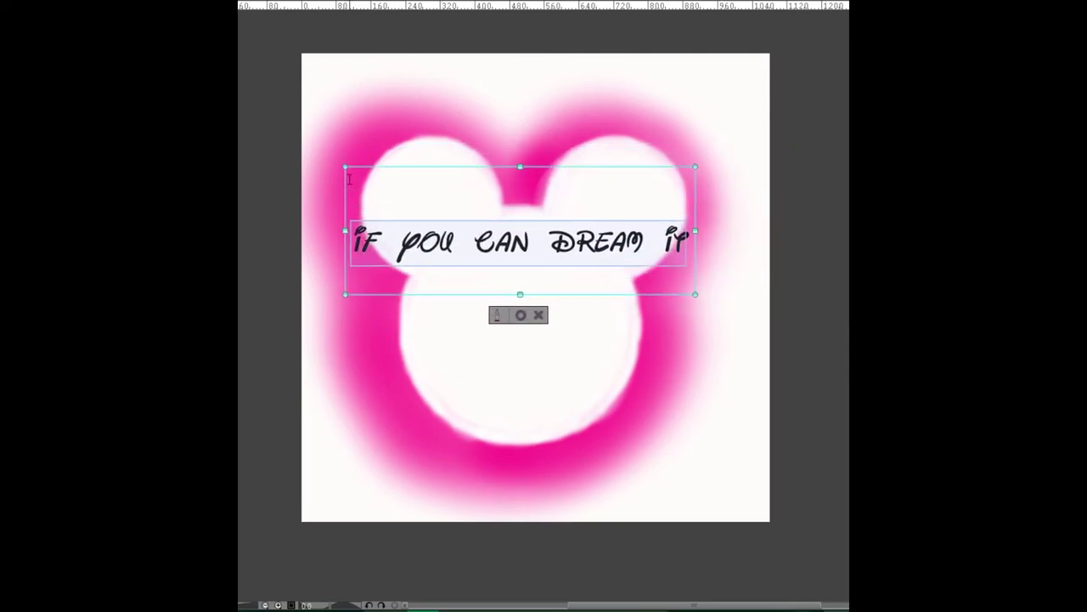
click(824, 367)
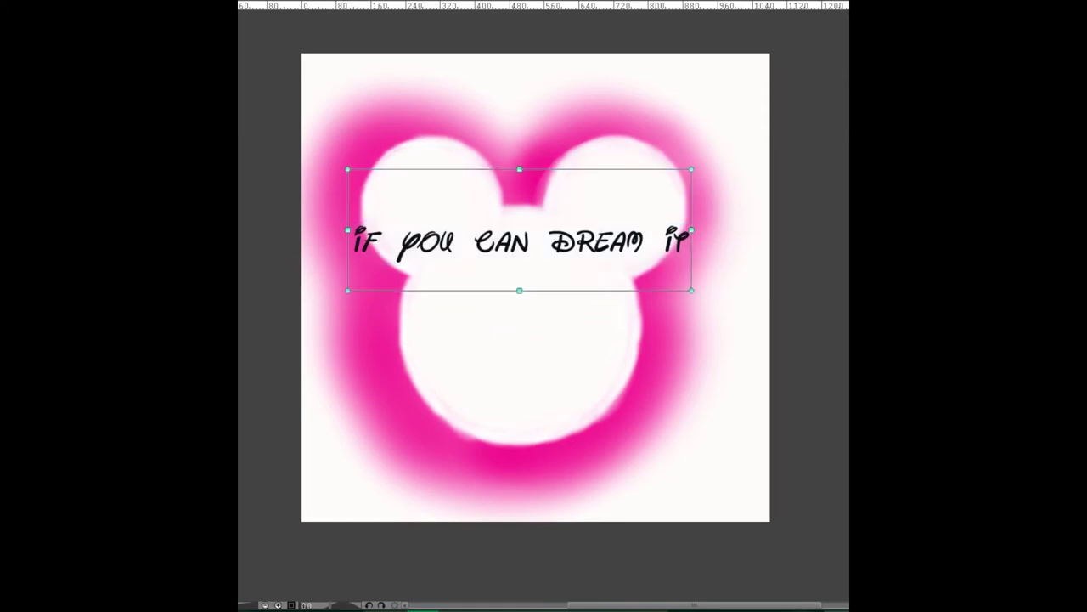
Add a second text reading "you can do it" below the first line at a matching small size.
click(392, 304)
text(you can t)
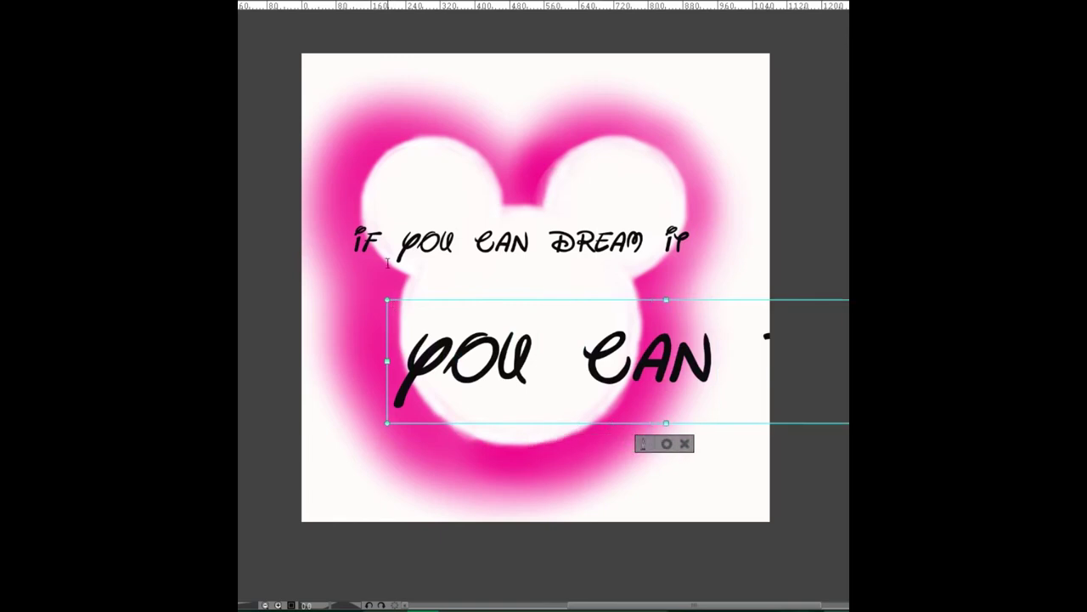
click(606, 329)
Select the whole "if you can dream it" text and enlarge it slightly.
click(388, 246)
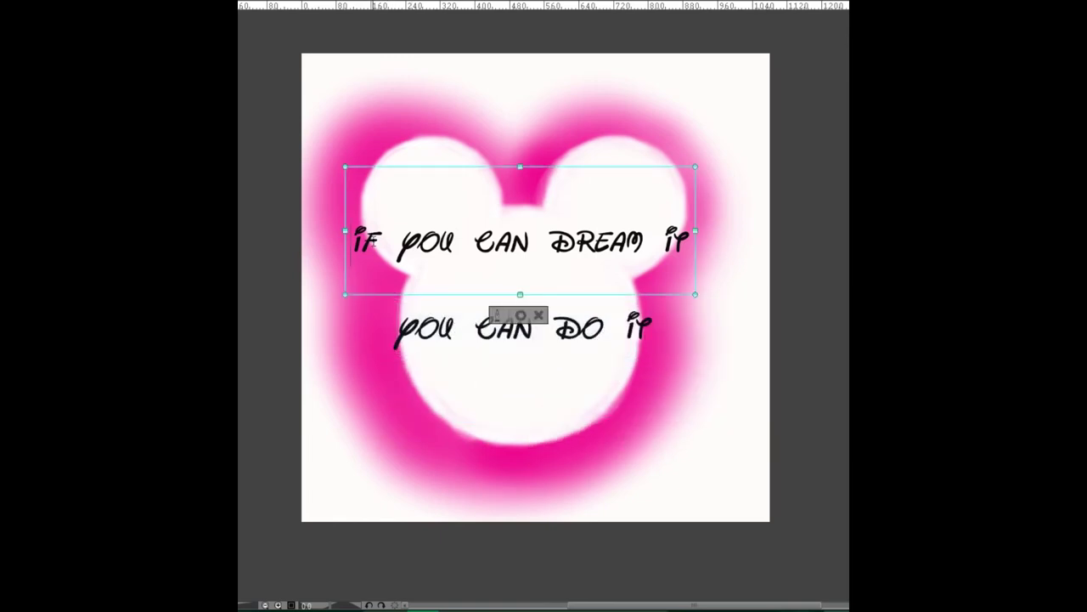
click(414, 329)
click(377, 239)
click(366, 231)
key(ctrl+a)
key(alt+Right)
key(alt+Right)
key(alt+Right)
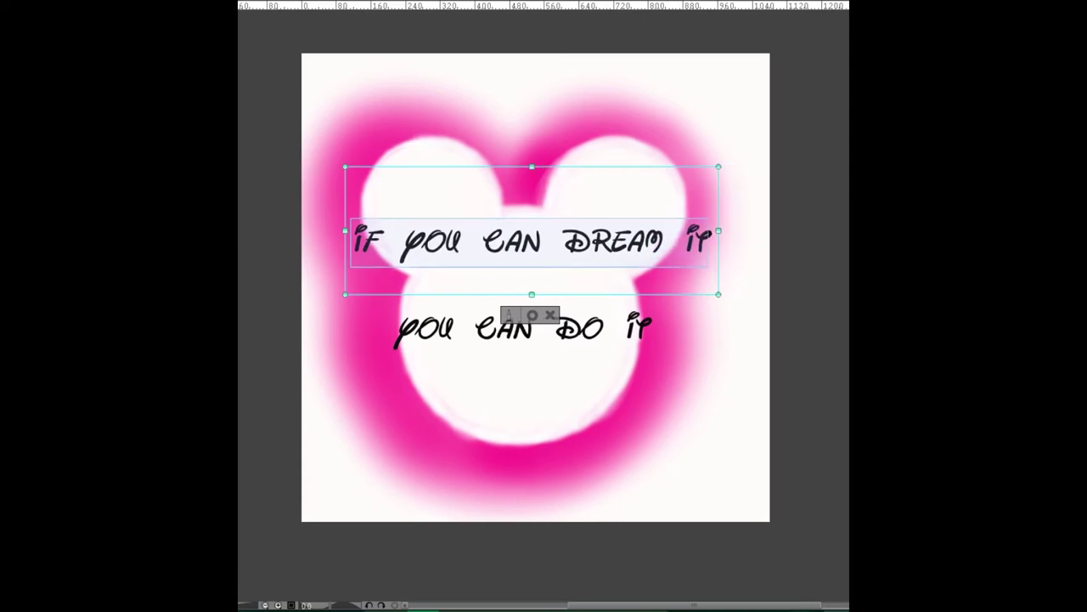
Enlarge the whole "you can do it" text slightly and deselect it.
click(437, 330)
key(ctrl+a)
key(alt+Right)
click(774, 513)
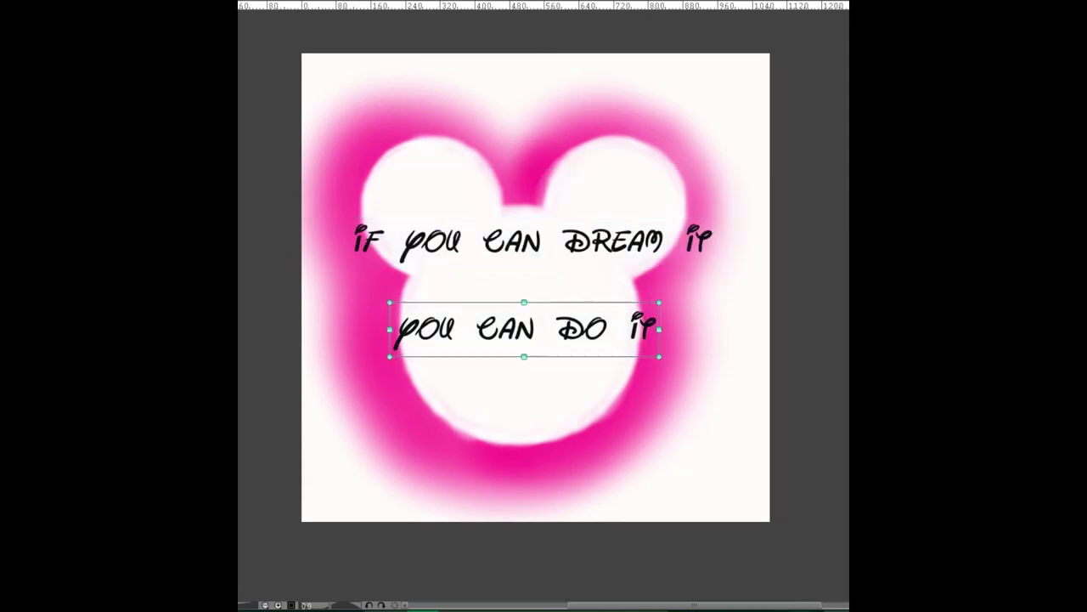
key(Escape)
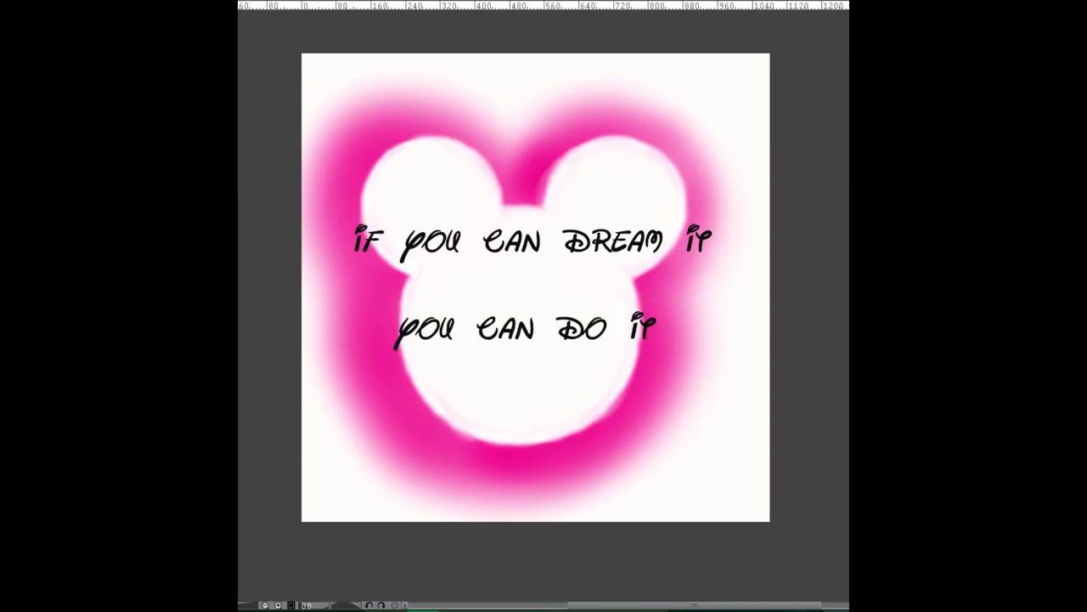
Scatter small navy, white and light-pink dots over the pink glow around the mouse head.
click(255, 70)
drag(415, 385, 409, 440)
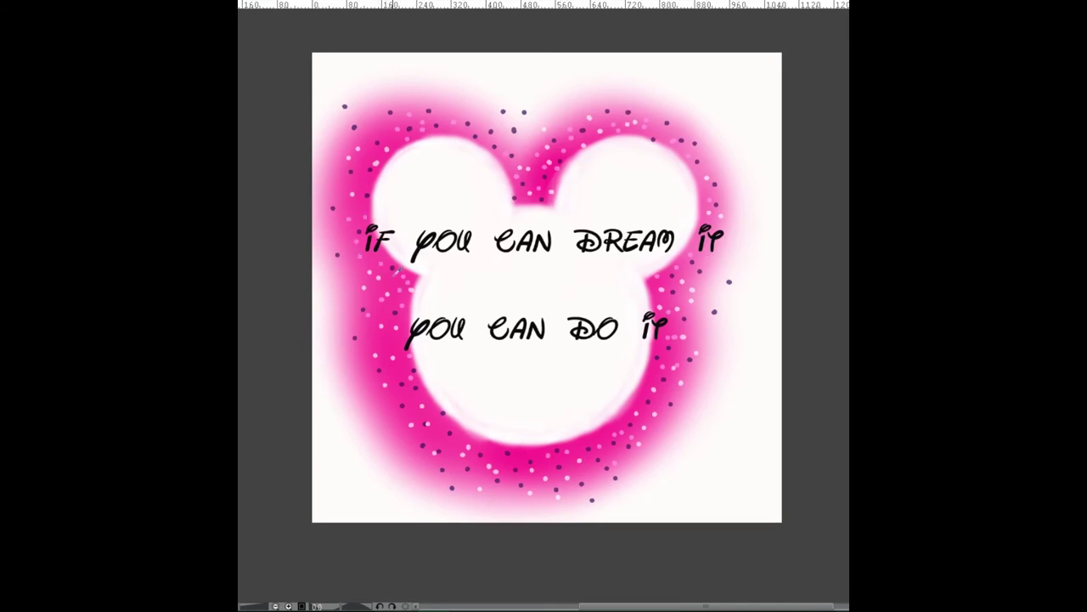
Change the white canvas background to a pale peach colour.
click(241, 2)
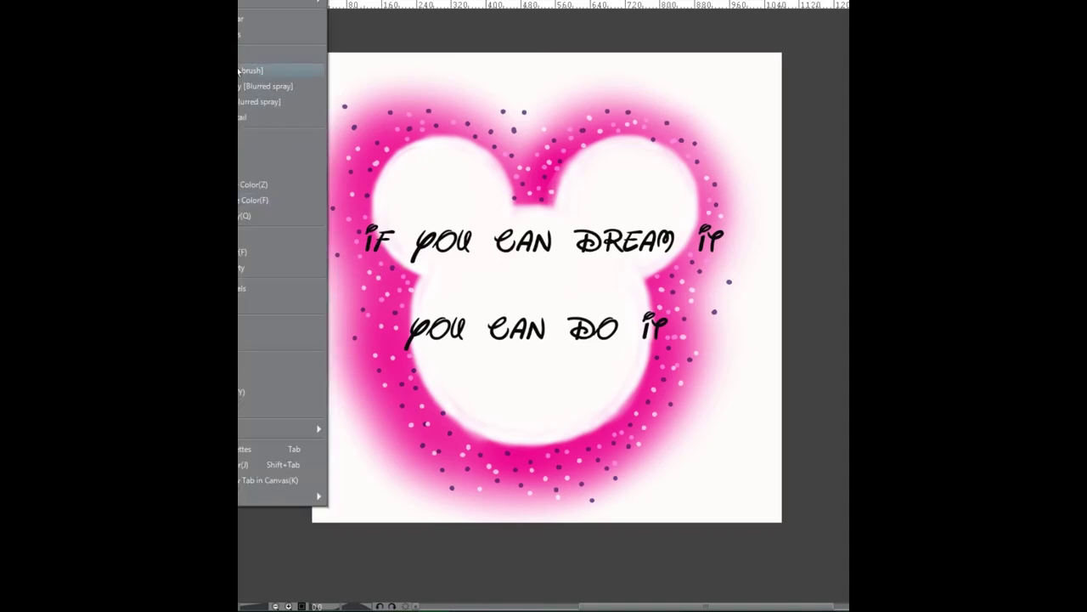
click(240, 70)
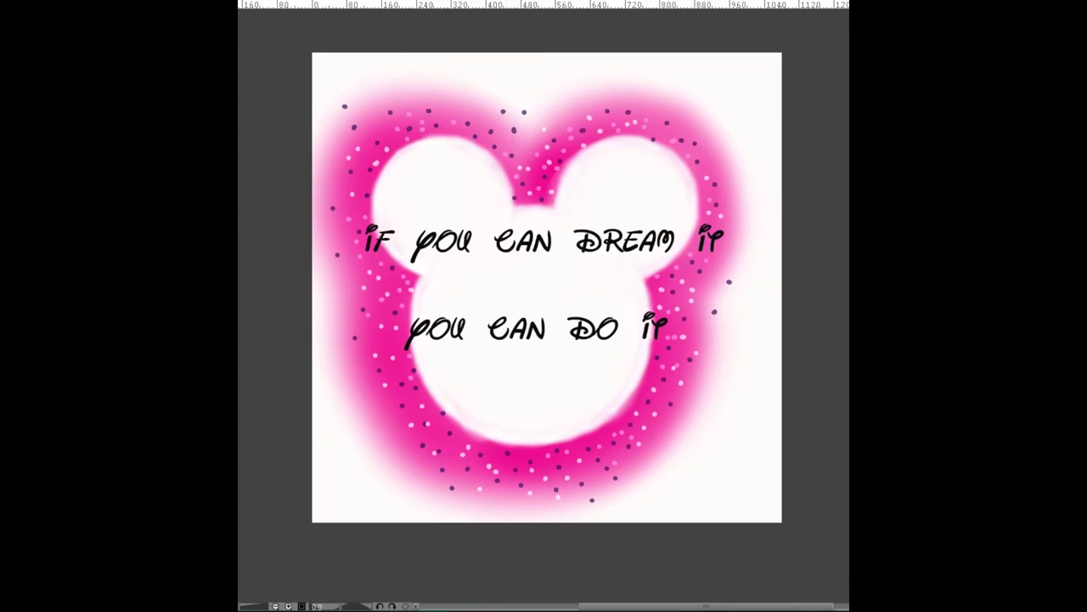
click(347, 473)
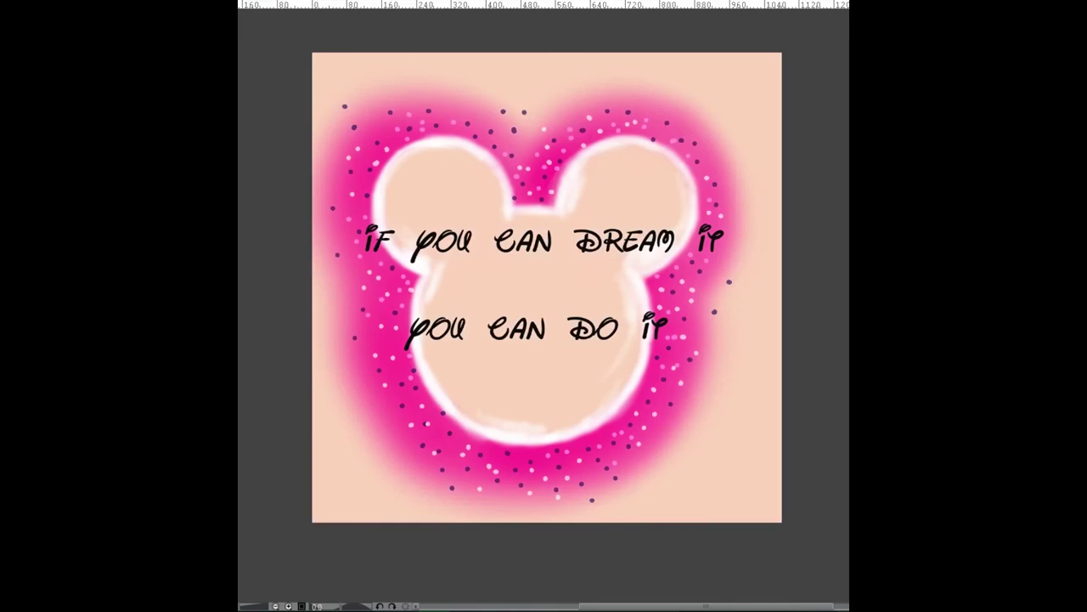
Erase the excess white inside the ears and head down to a thin outline, and add more dots over the glow.
click(240, 2)
click(272, 85)
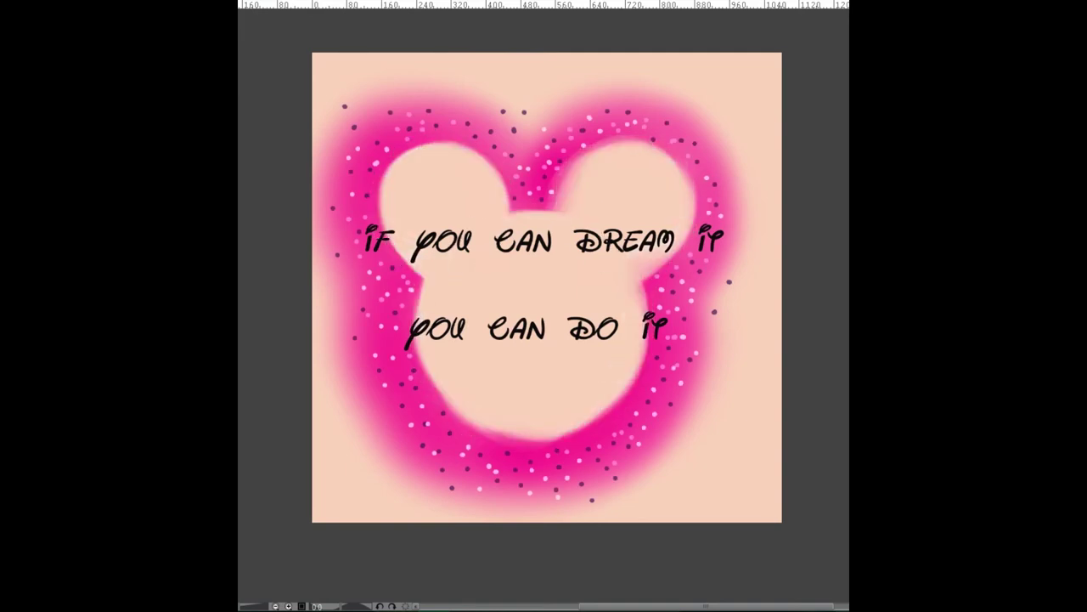
drag(462, 298, 450, 279)
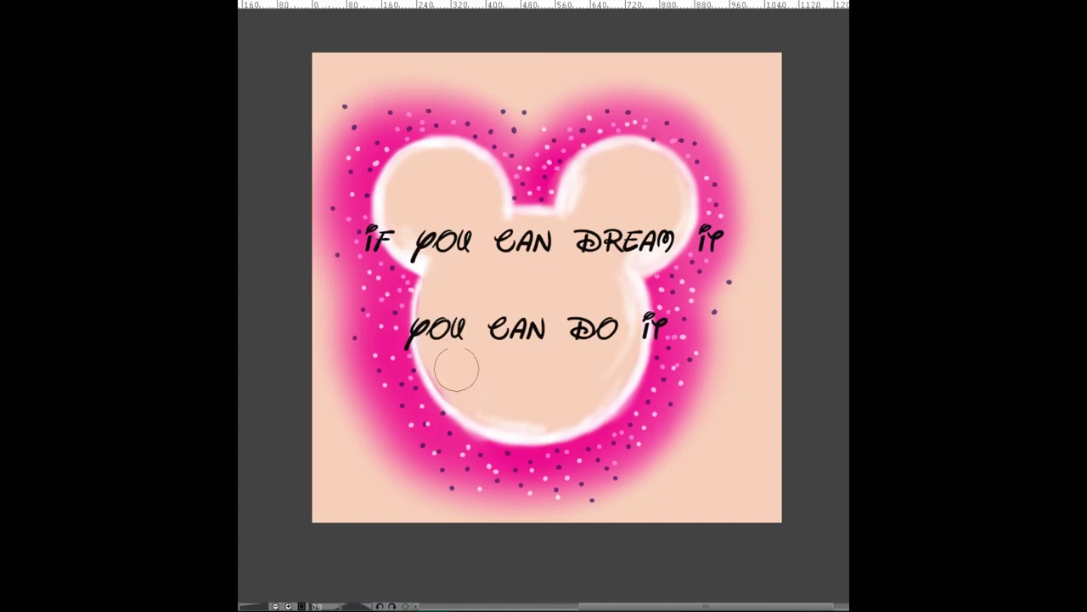
drag(497, 409, 583, 403)
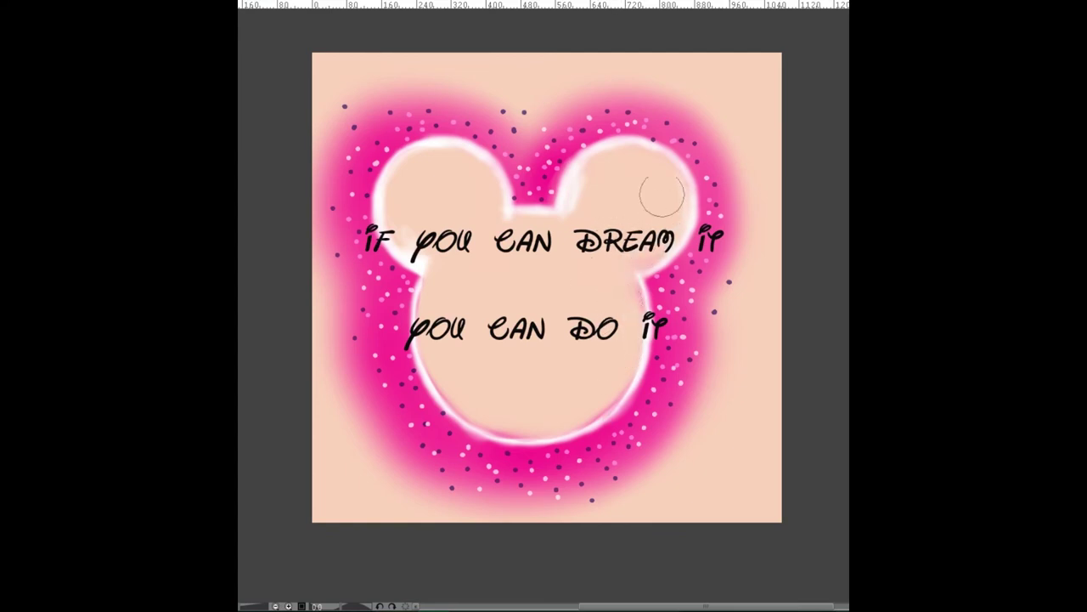
mouse_move(447, 176)
mouse_down()
mouse_move(451, 167)
mouse_move(492, 227)
mouse_up()
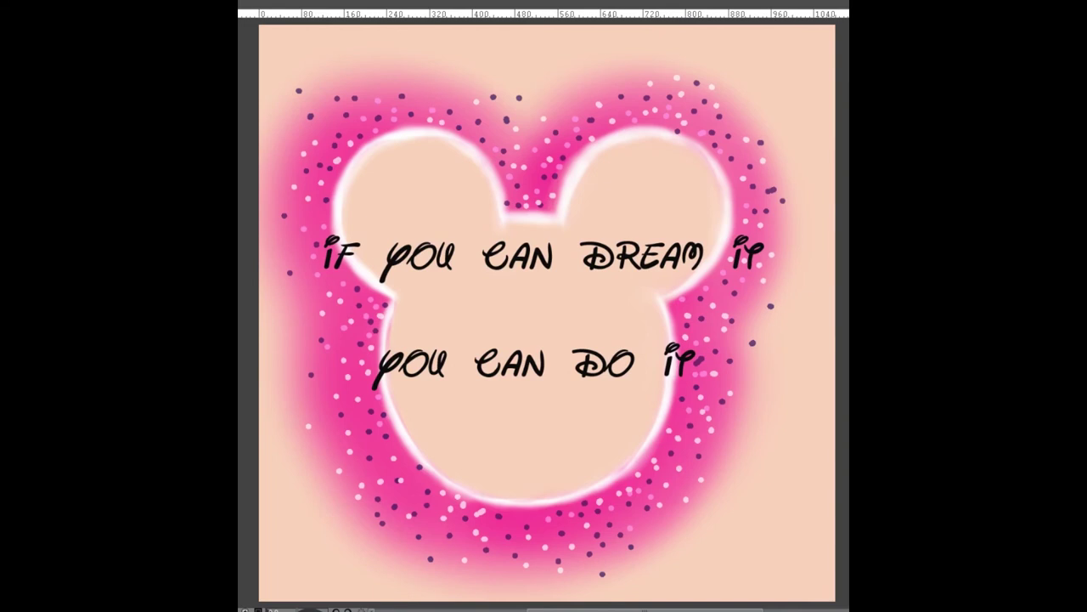
Shrink the first quote text, break it onto a new line before "dream it" and move it inside the head.
click(761, 255)
mouse_move(536, 320)
mouse_down()
mouse_move(535, 364)
mouse_move(532, 311)
mouse_up()
click(553, 255)
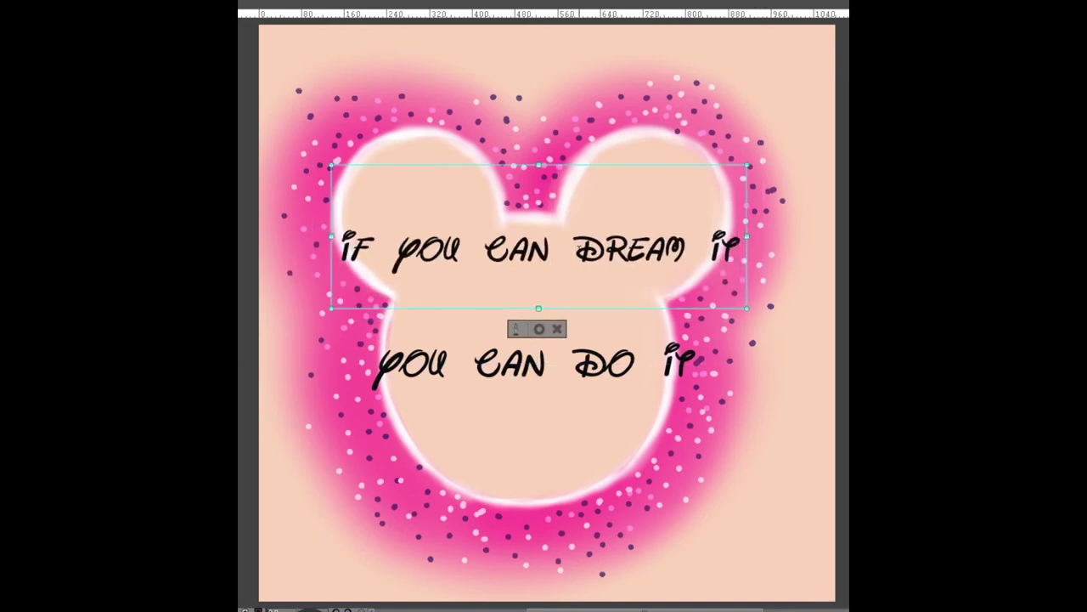
key(Return)
drag(345, 171, 435, 216)
click(424, 321)
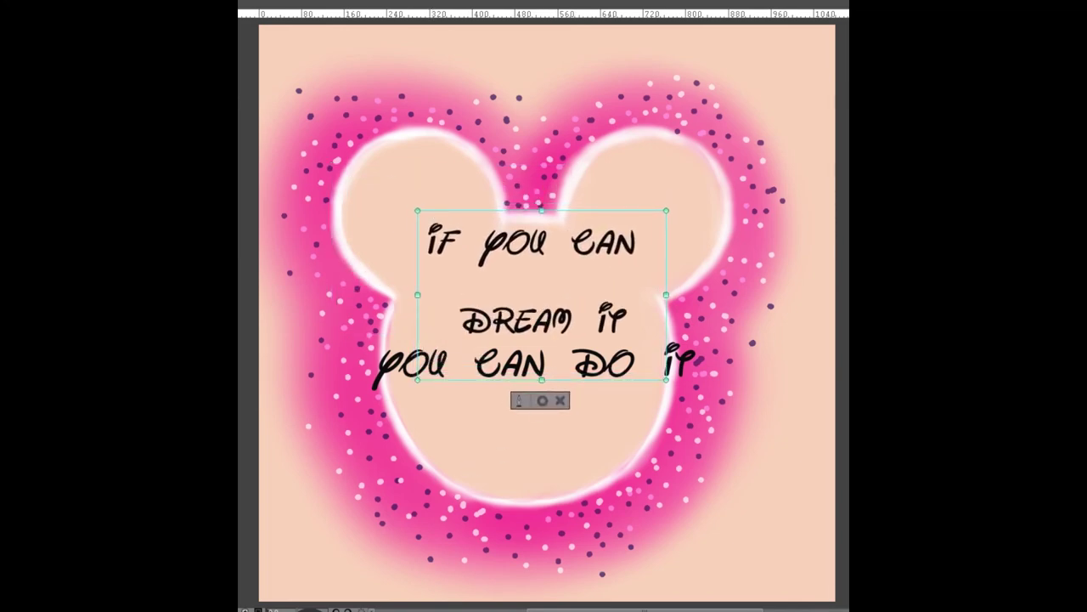
Close the gap between the first quote's two lines, enlarge the text and place it just above "you can do it".
click(628, 311)
double_click(425, 240)
drag(426, 238, 642, 316)
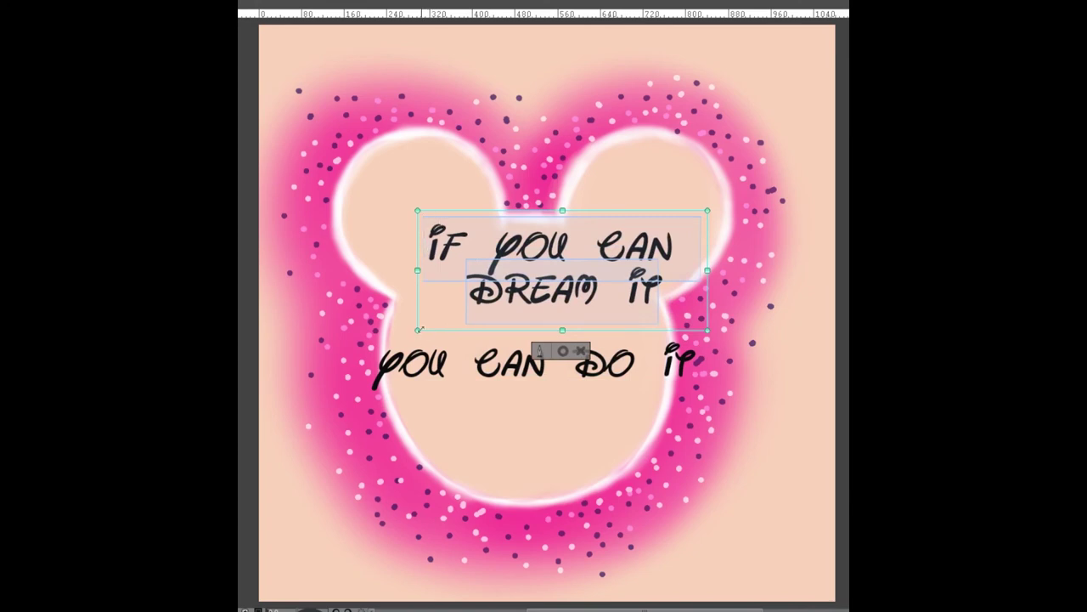
drag(435, 331, 405, 356)
click(580, 372)
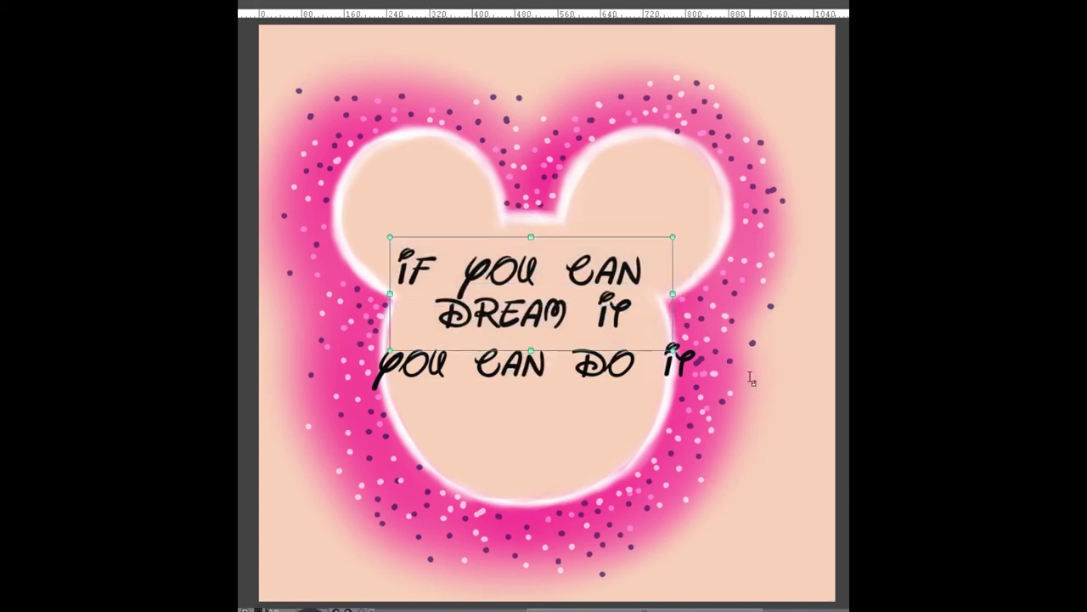
Break "you can do it" after "you", centre its first line and move the text beneath "dream it".
click(472, 365)
key(Return)
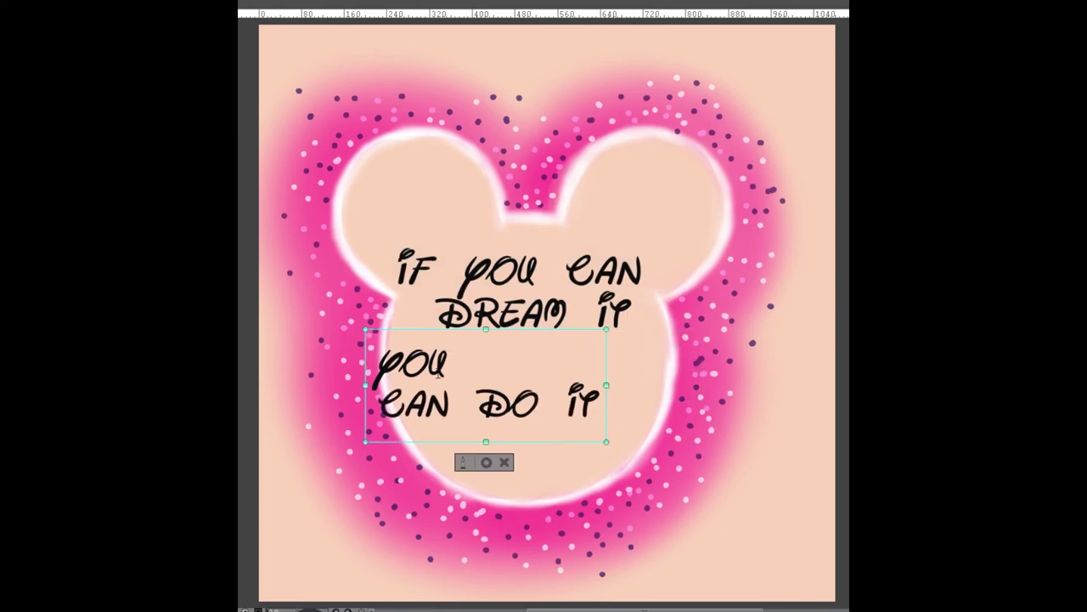
click(377, 366)
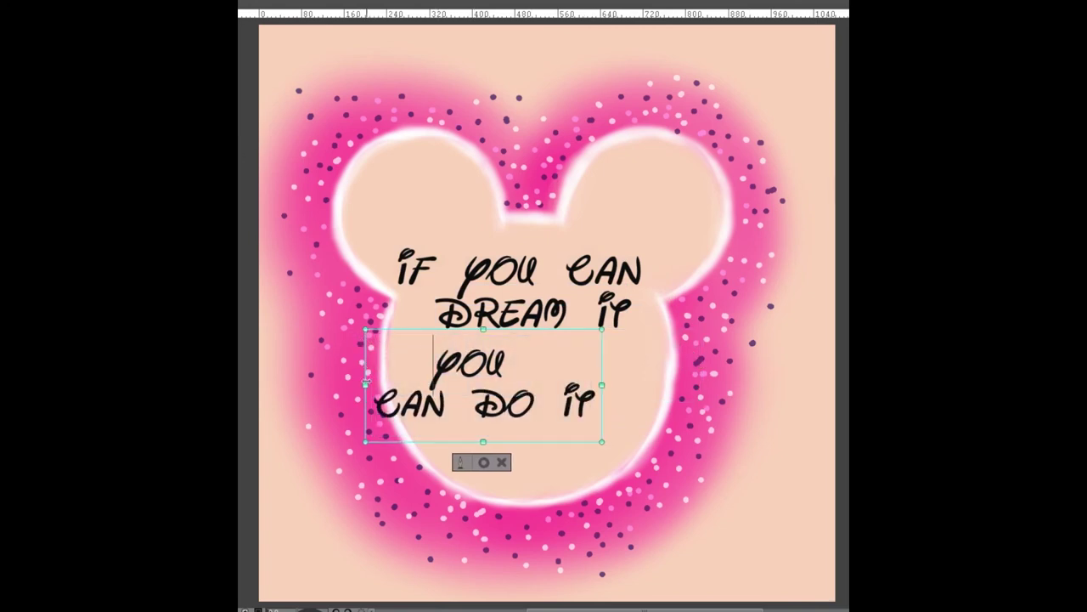
drag(379, 444, 422, 448)
Enlarge the whole two-line "you can do it" text slightly and deselect it.
click(493, 307)
click(481, 367)
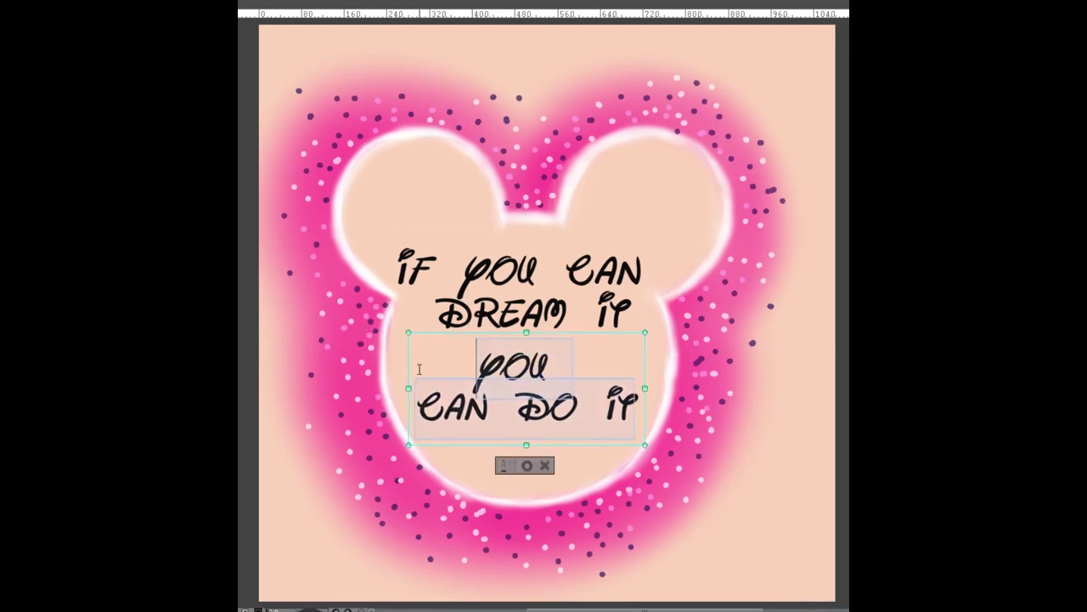
click(801, 519)
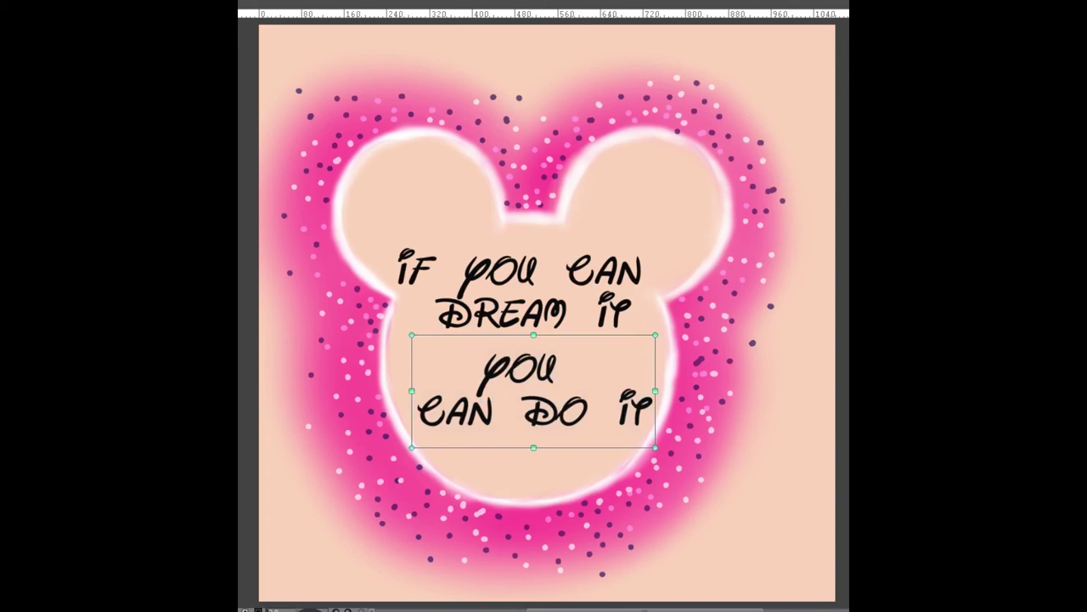
key(Escape)
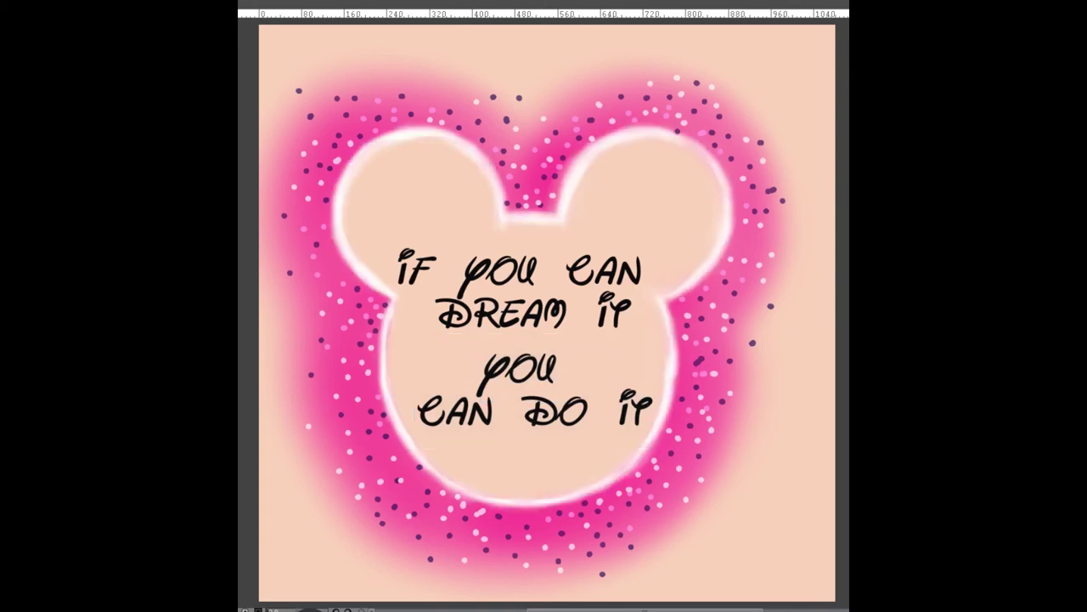